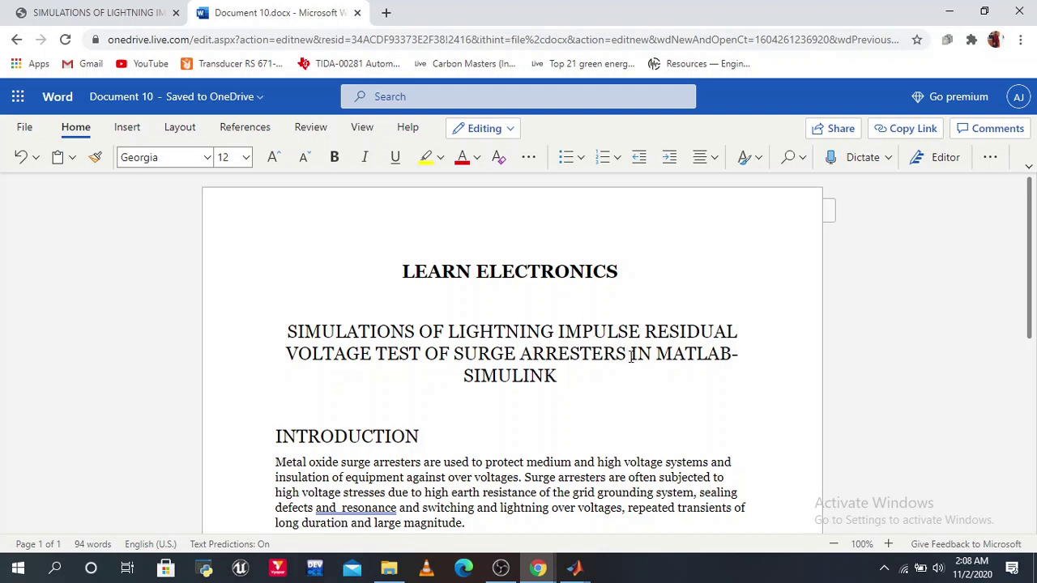
Scroll the Word document down to the CIRCUIT DIAGRAM section showing the IEEE model.
scroll(616, 375, down, 1)
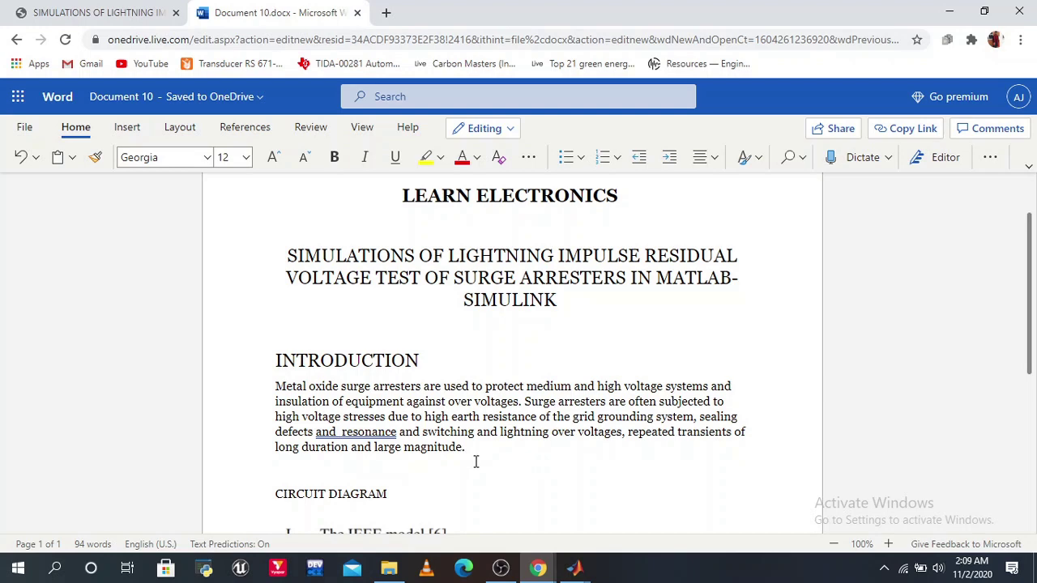
scroll(535, 443, down, 3)
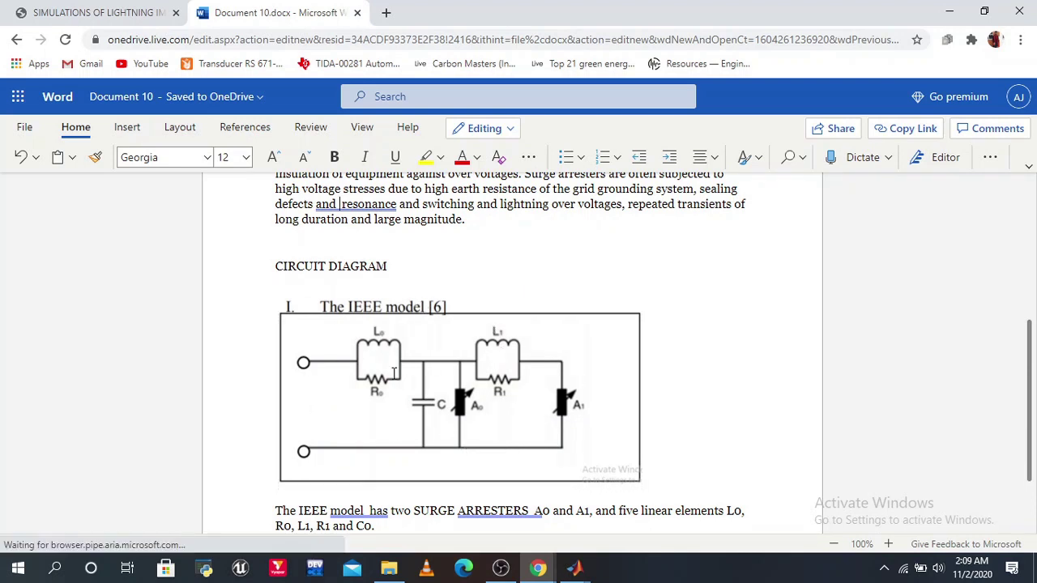
scroll(473, 353, down, 2)
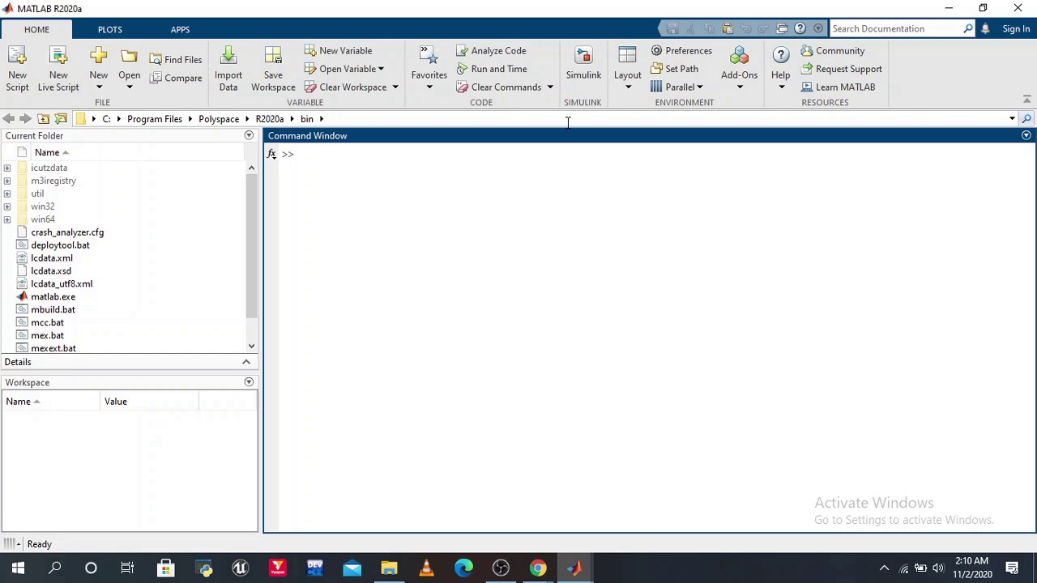
Start Simulink, create a blank 'untitled' model and move its window slightly right and down.
click(585, 61)
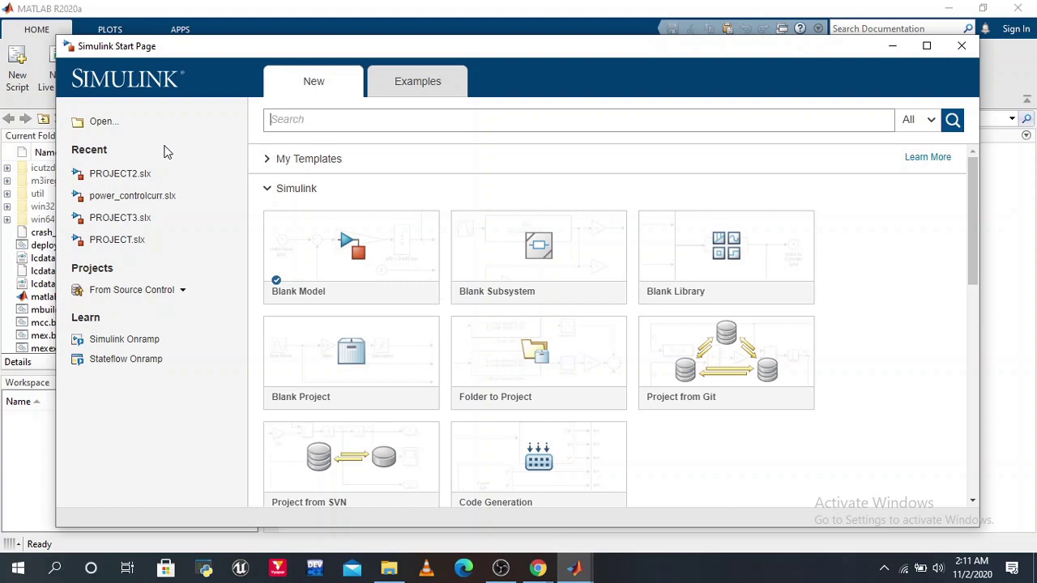
click(355, 257)
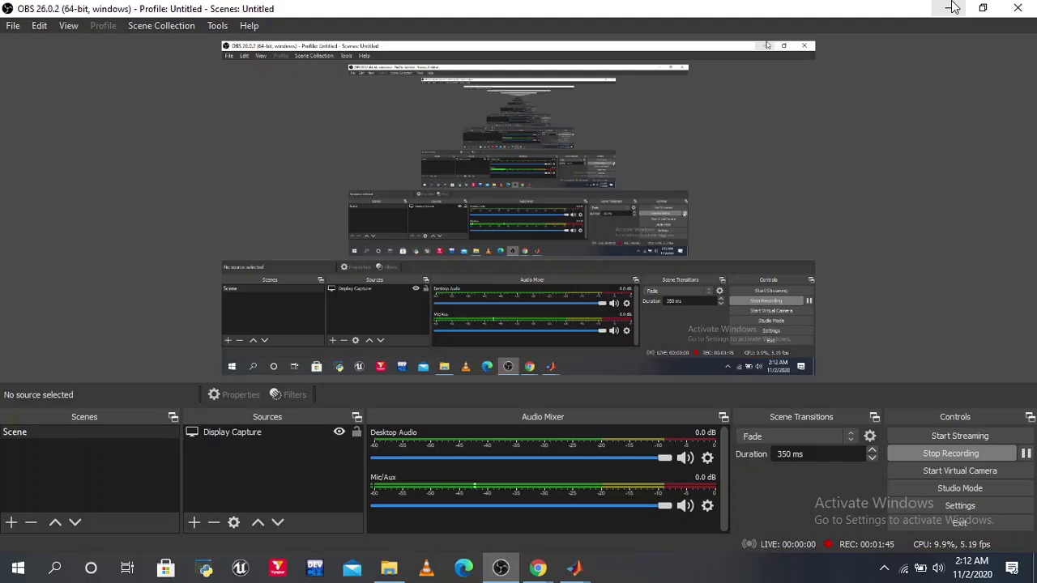
click(951, 8)
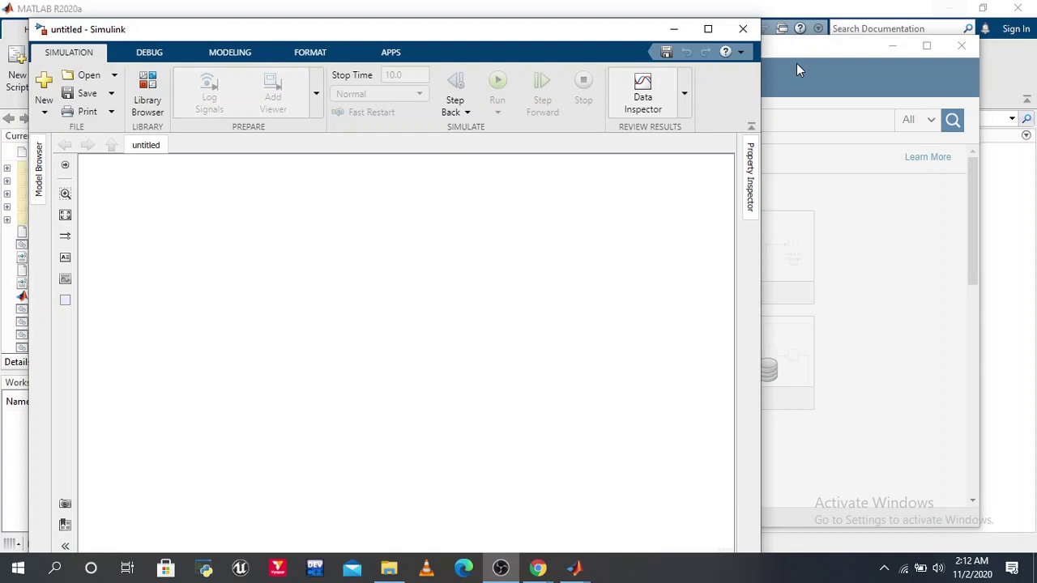
click(927, 49)
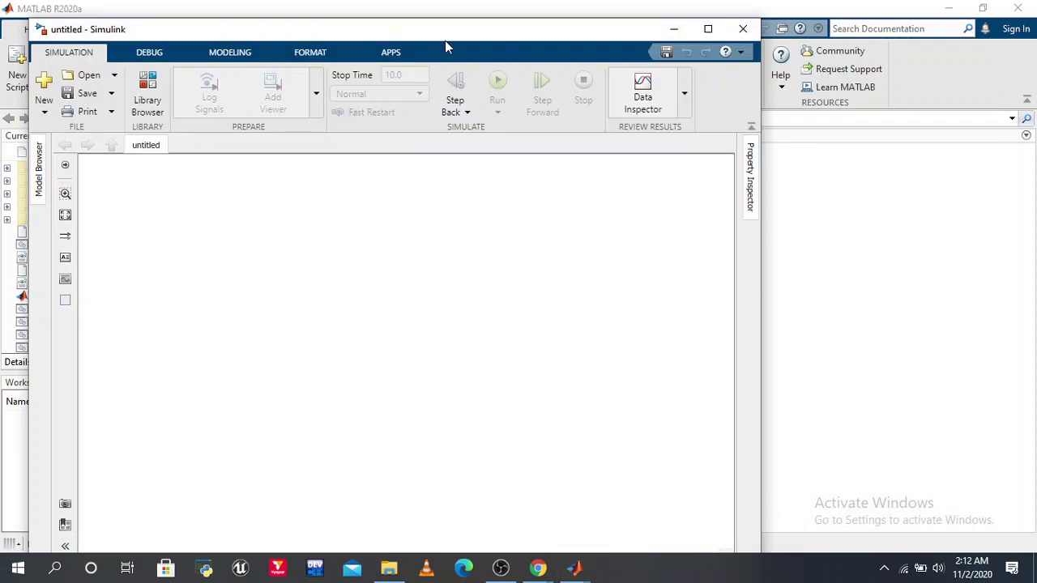
drag(409, 34, 443, 51)
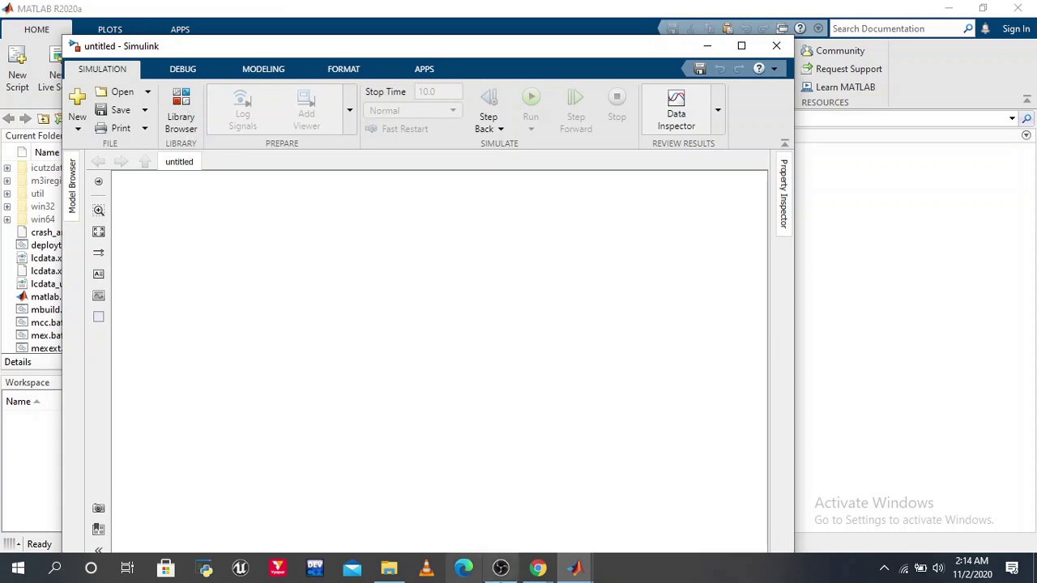
Browse Simscape > Electrical > Specialized Power Systems > Electrical Sources and drag in a Controlled Current Source.
click(180, 114)
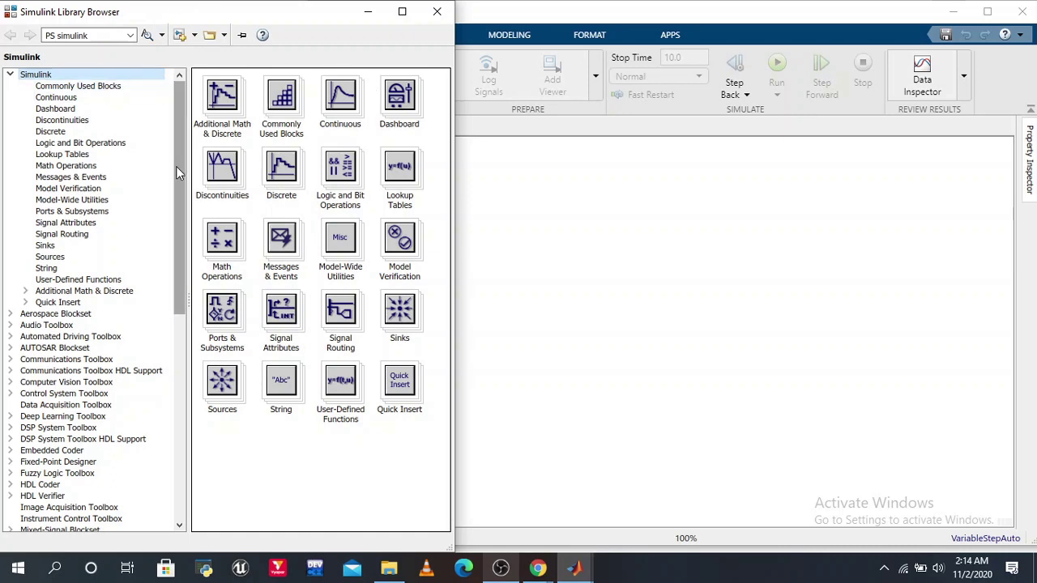
drag(176, 166, 182, 388)
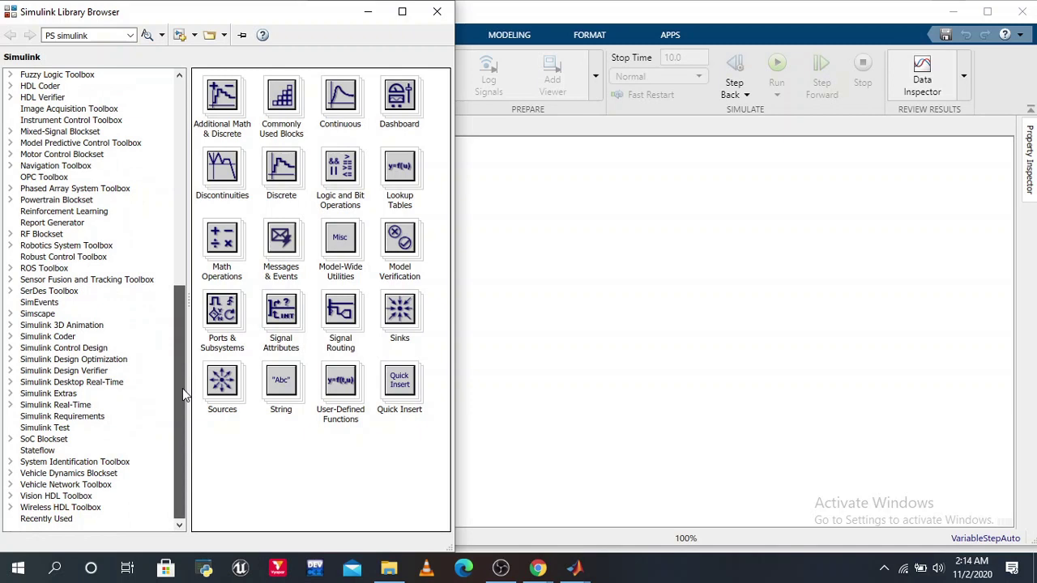
click(11, 314)
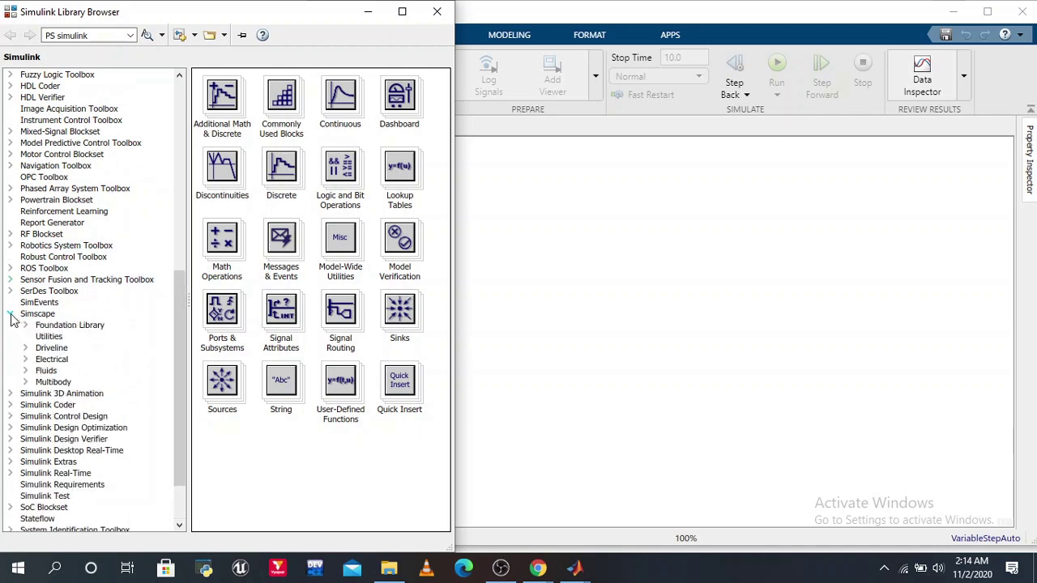
click(26, 359)
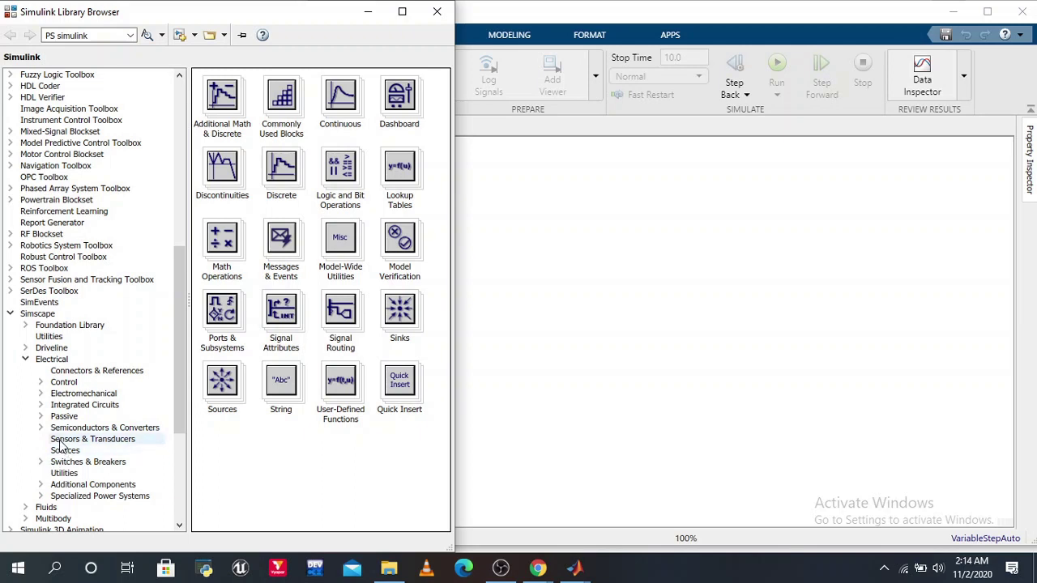
click(41, 496)
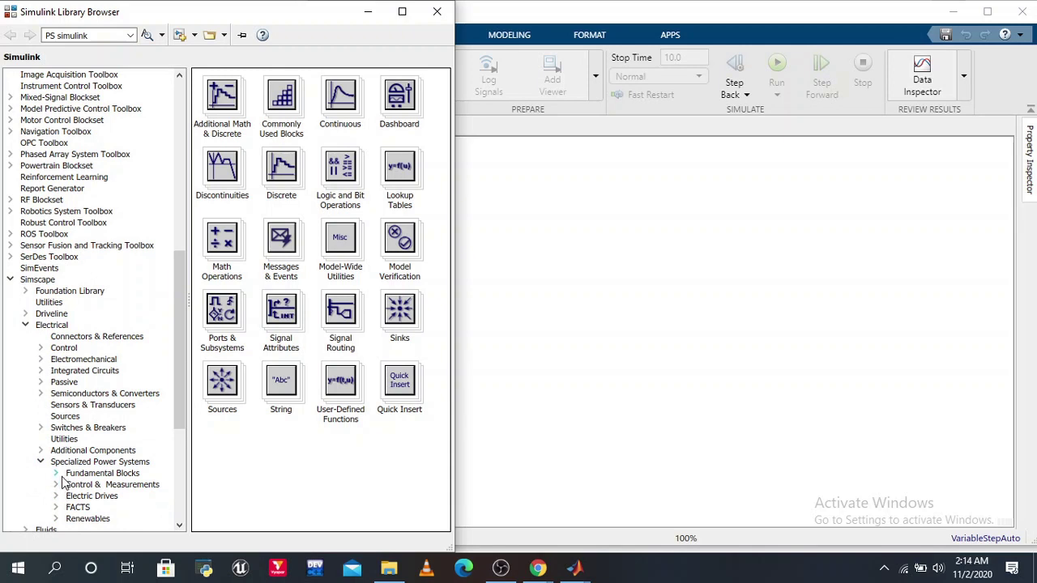
click(56, 473)
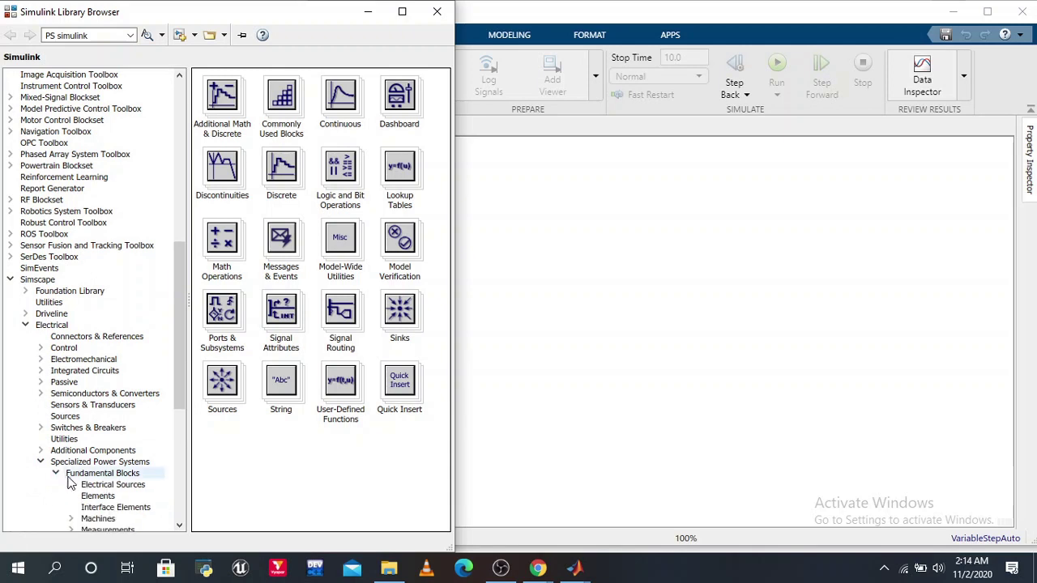
click(126, 486)
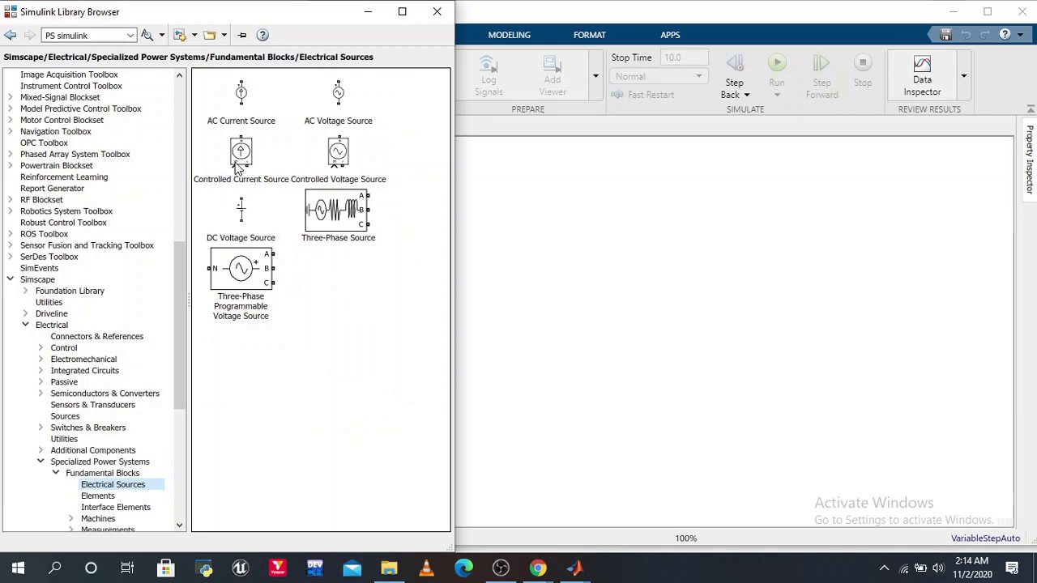
drag(237, 166, 565, 254)
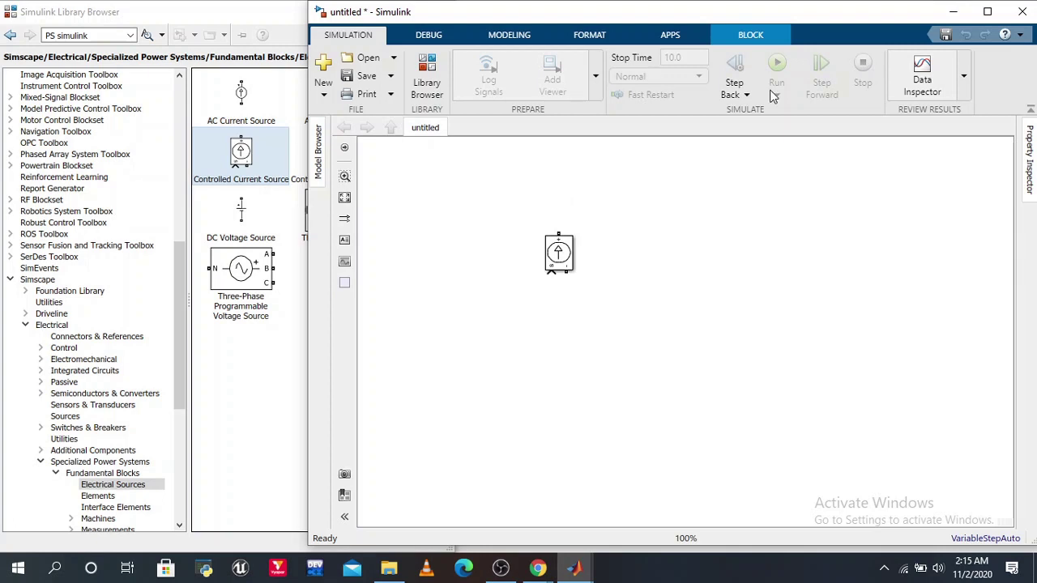
Move the Controlled Current Source block toward the lower left of the canvas.
drag(555, 261, 474, 330)
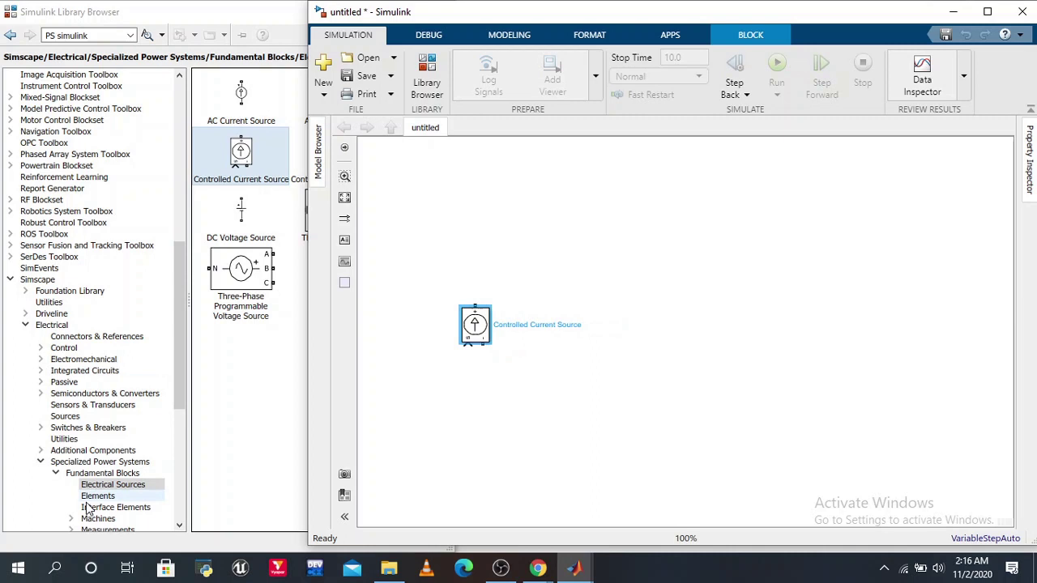
Add a Parallel RLC Branch from Elements and change its branch type to RL.
click(86, 500)
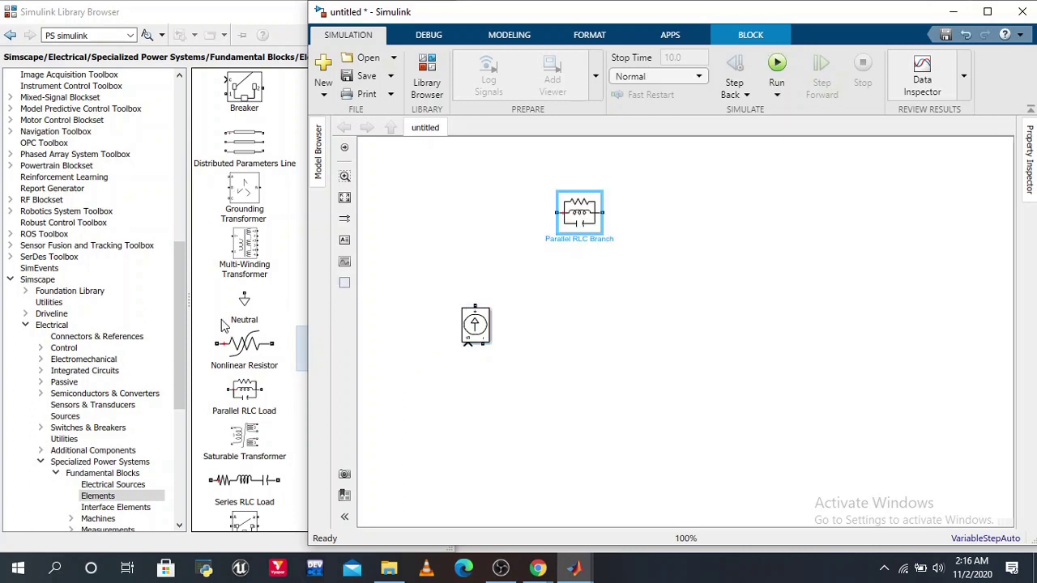
click(478, 333)
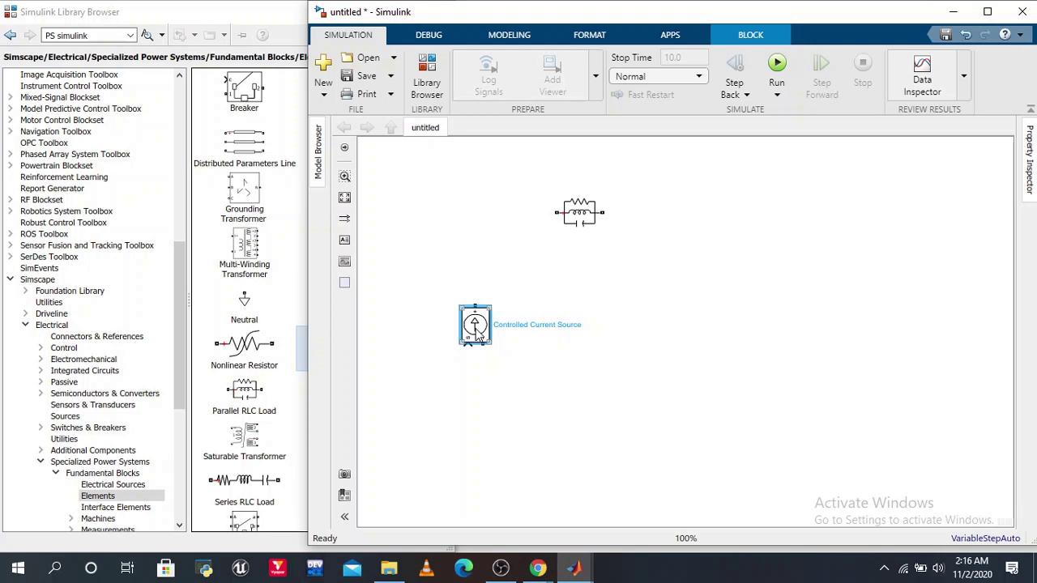
click(578, 225)
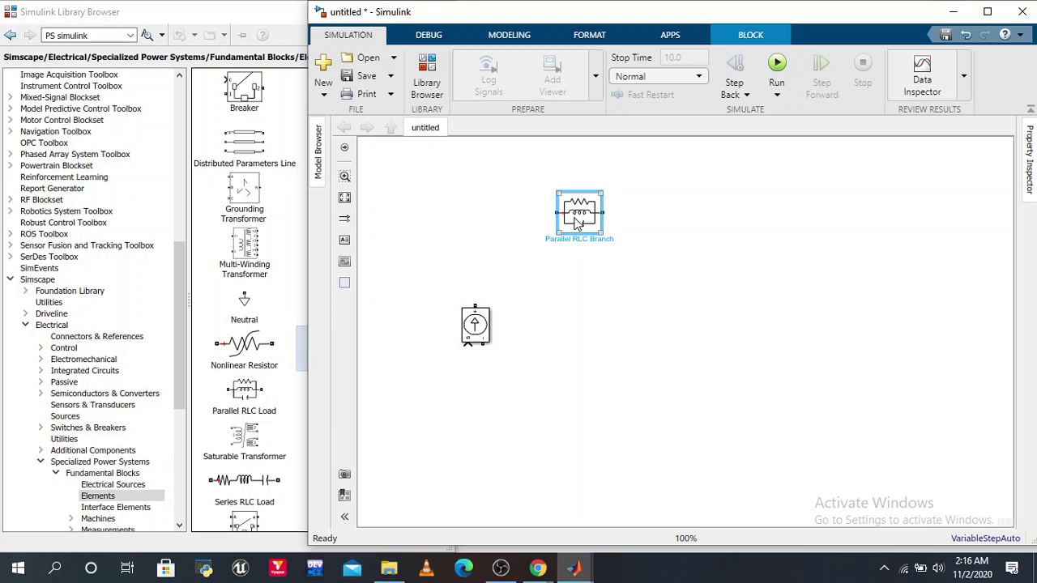
double_click(577, 224)
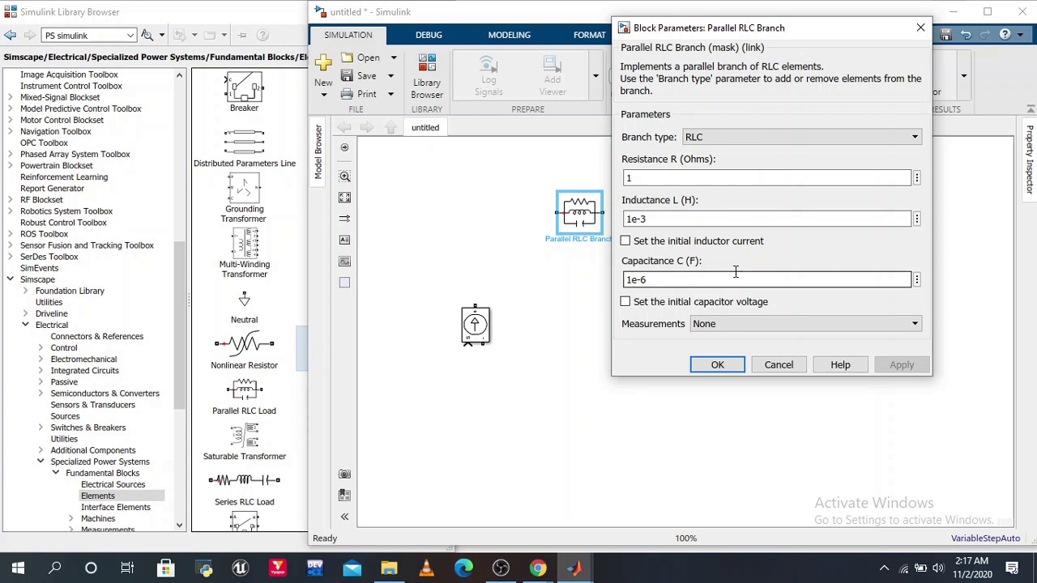
click(802, 137)
click(697, 202)
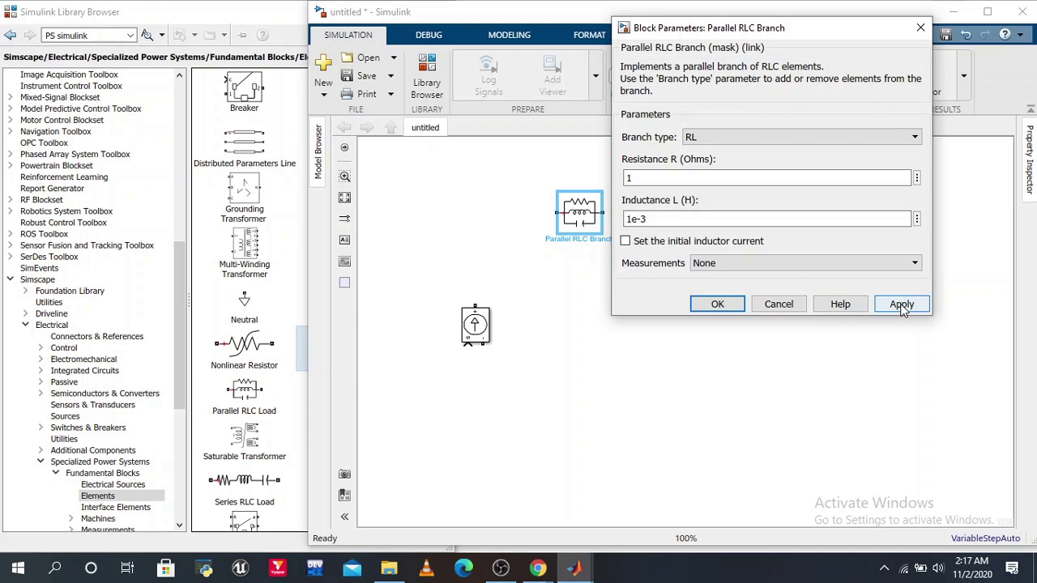
click(902, 305)
click(717, 304)
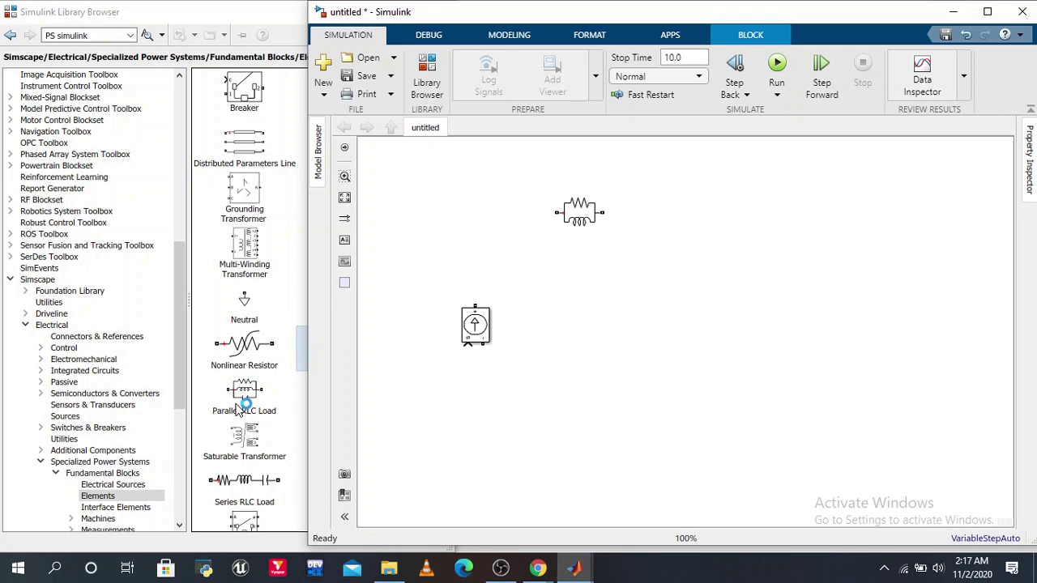
Place a Series RLC Branch below-right of the RL branch and make it capacitor-only.
click(349, 438)
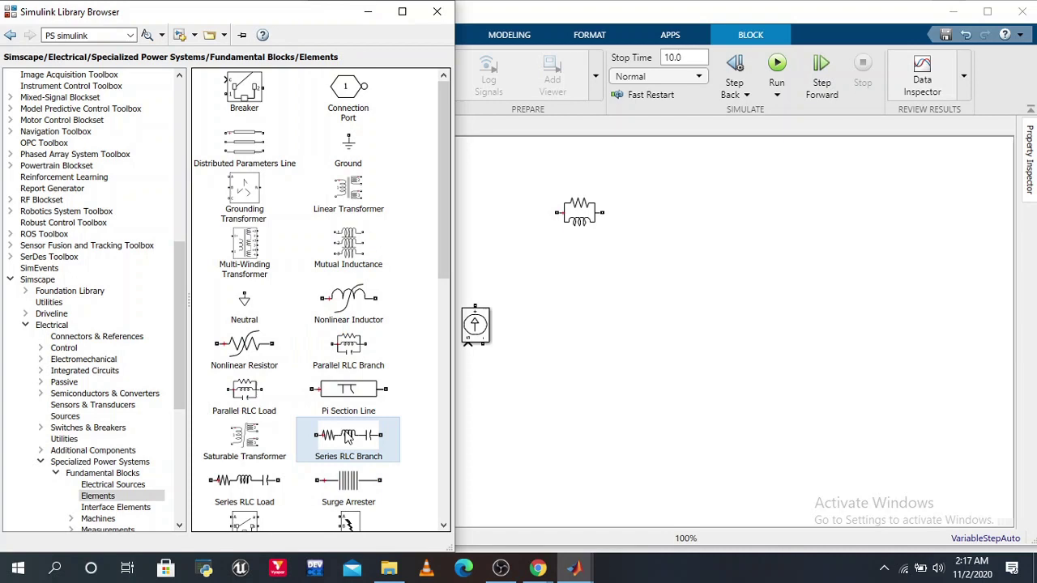
drag(349, 438, 757, 328)
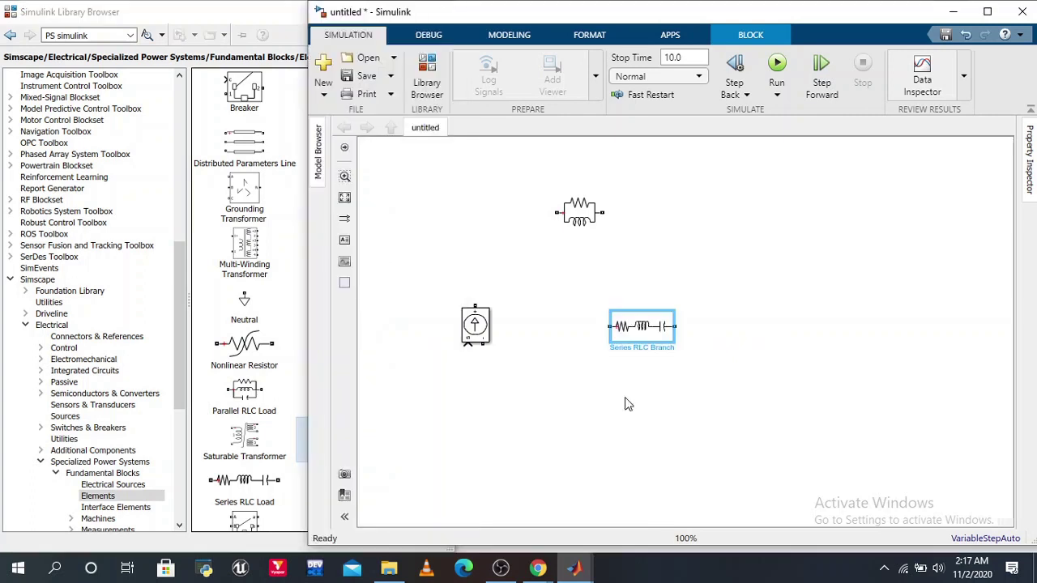
click(644, 329)
double_click(644, 330)
click(806, 253)
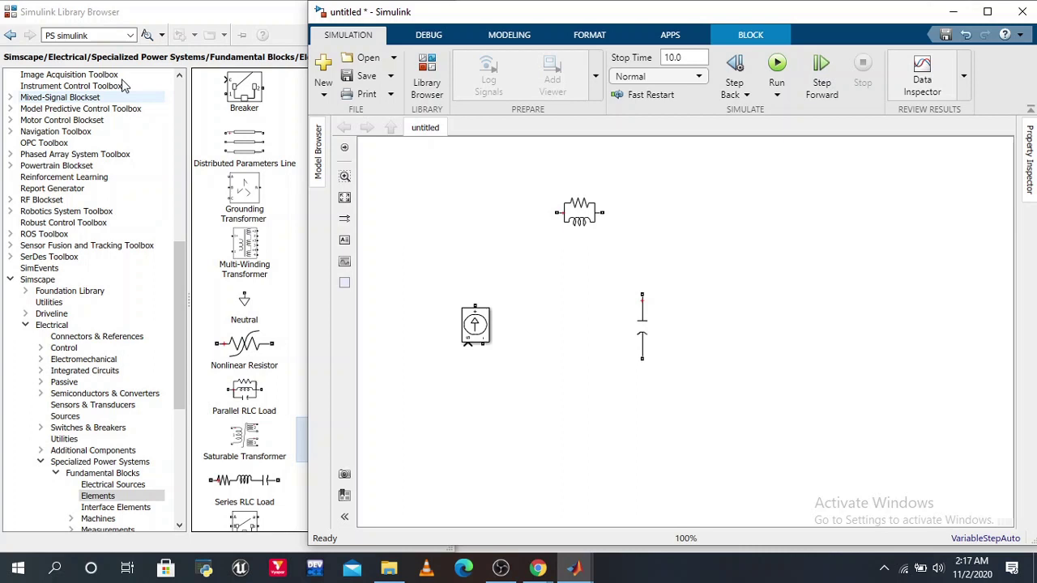
Inspect the finished PROJECT2 surge arrester circuit, then go back to the Word PARAMETERS list.
scroll(244, 324, down, 5)
drag(244, 208, 715, 306)
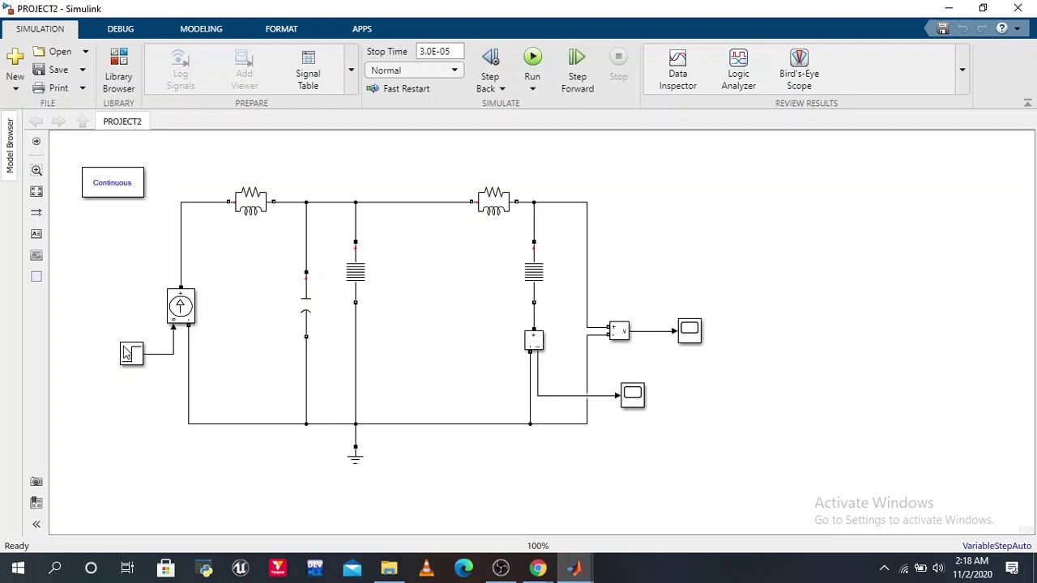
key(alt+Tab)
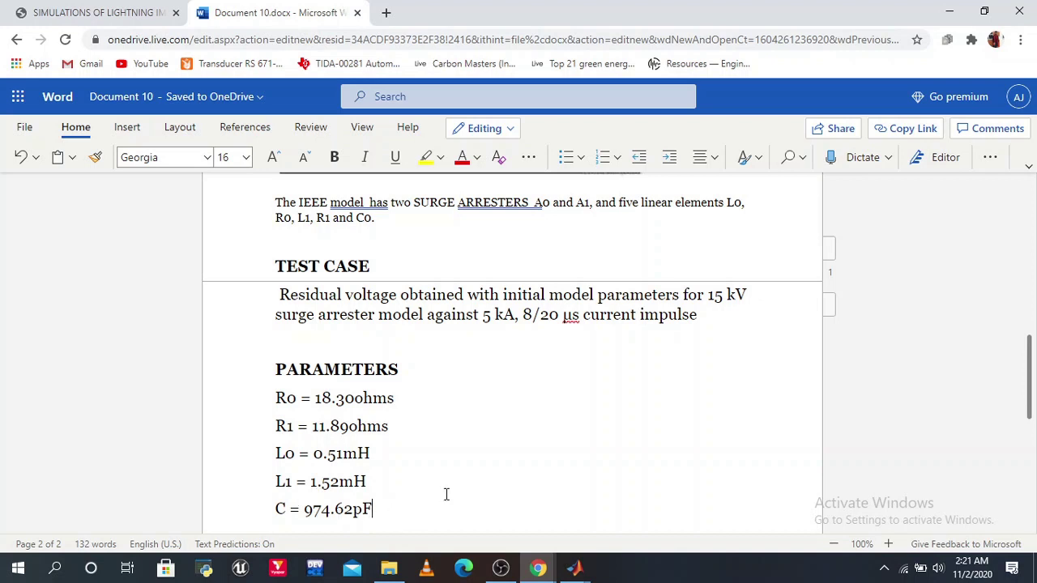
In PROJECT2, enter R = 18.30 and L = 0.00051 in the first Parallel RLC Branch.
mouse_move(575, 567)
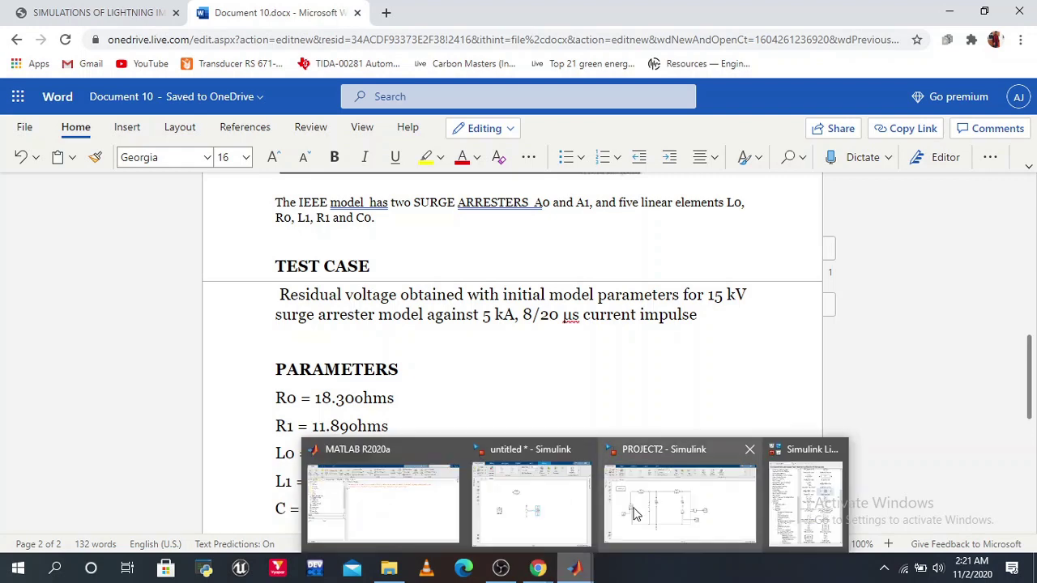
click(635, 513)
click(251, 209)
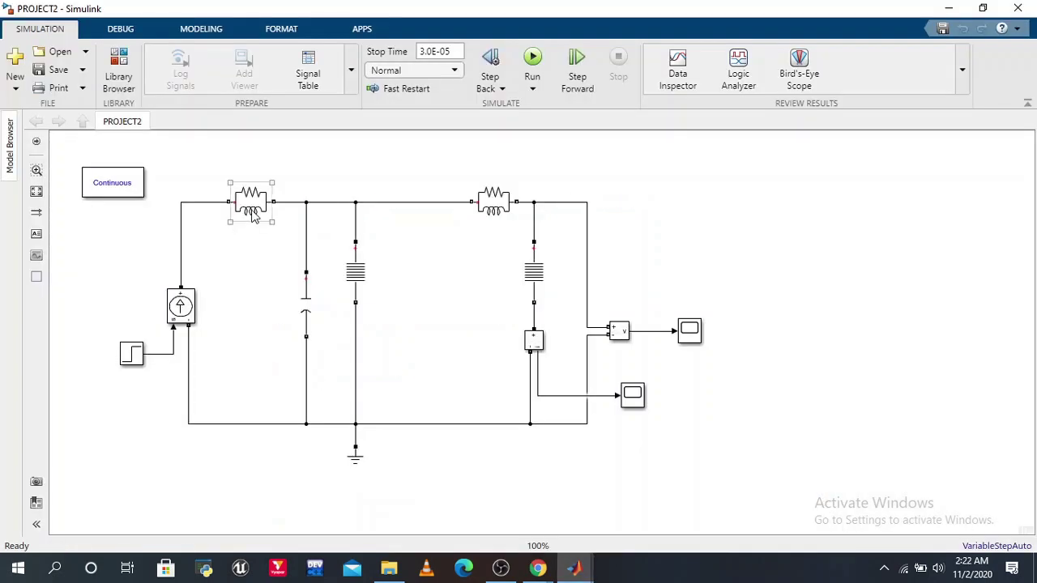
double_click(254, 209)
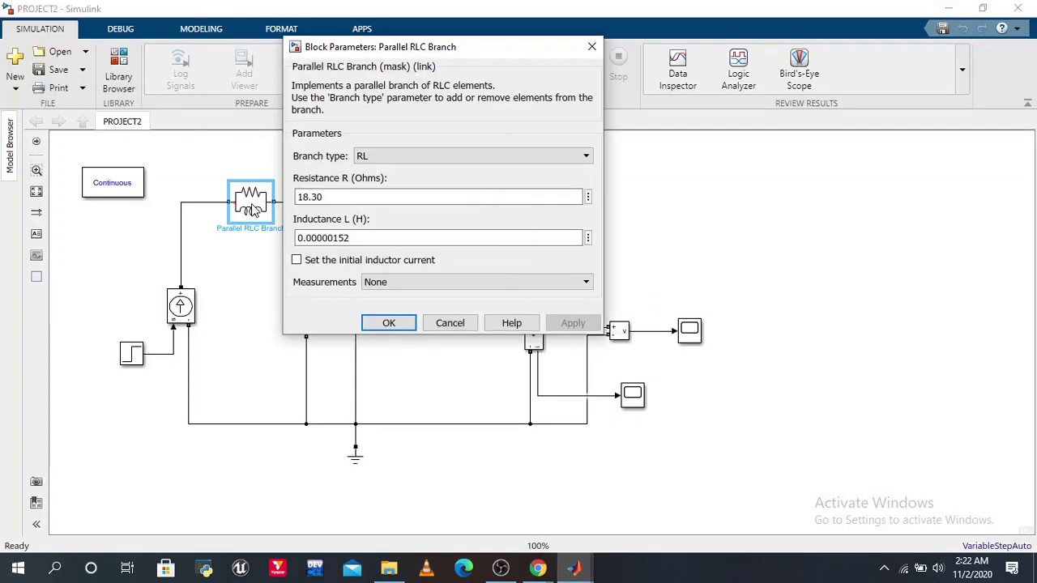
click(297, 201)
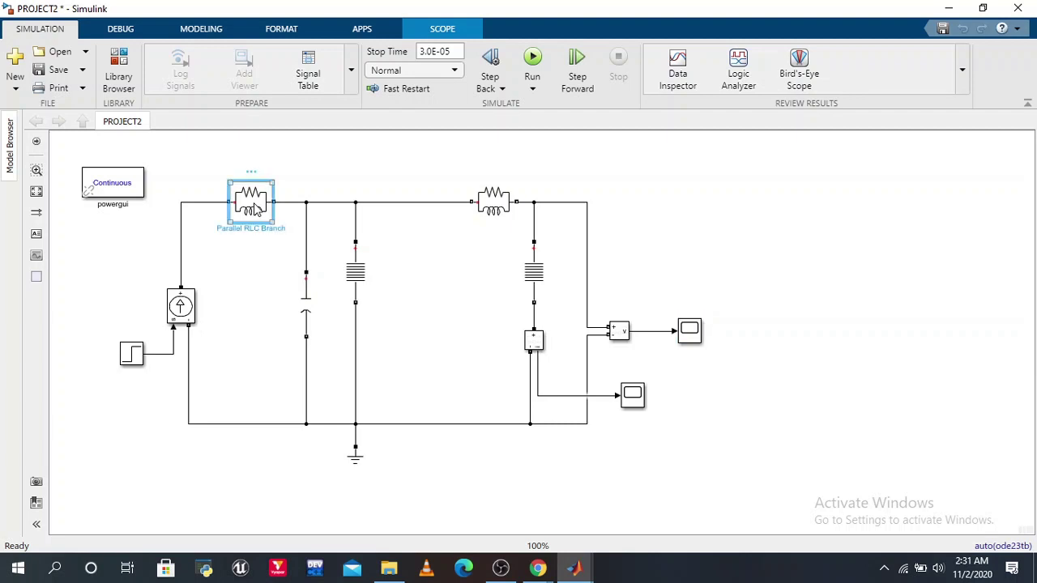
double_click(256, 209)
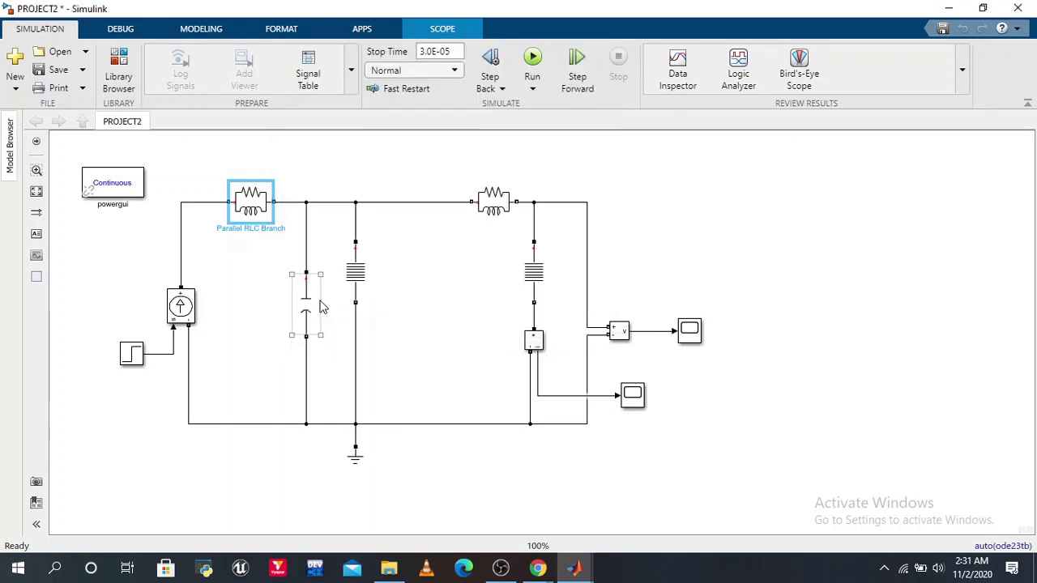
double_click(305, 304)
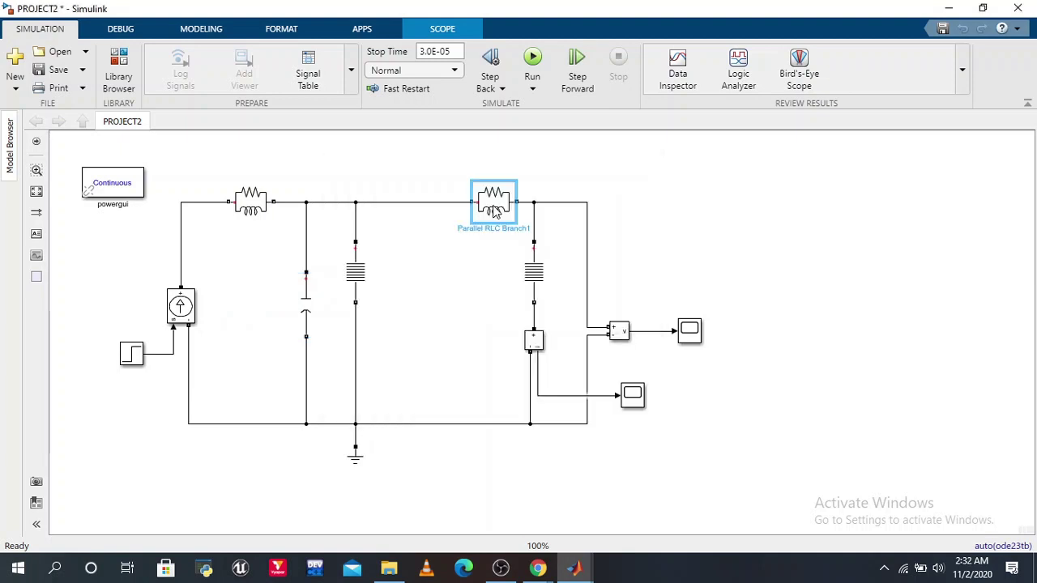
Set Parallel RLC Branch1 to 11.89 Ω and 0.00152 H, check the surge arrester, and return to Word.
double_click(496, 212)
click(545, 234)
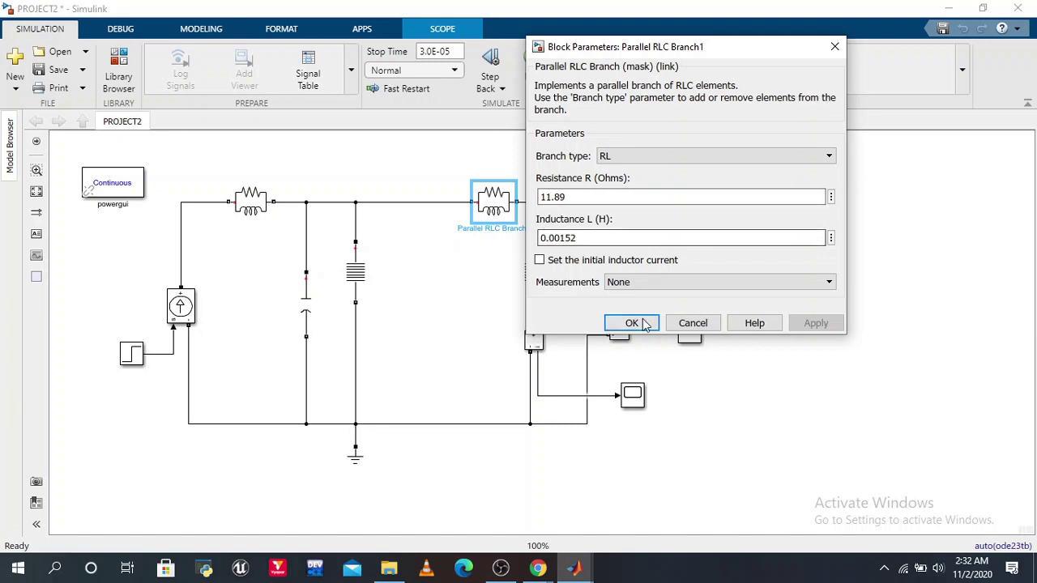
click(646, 324)
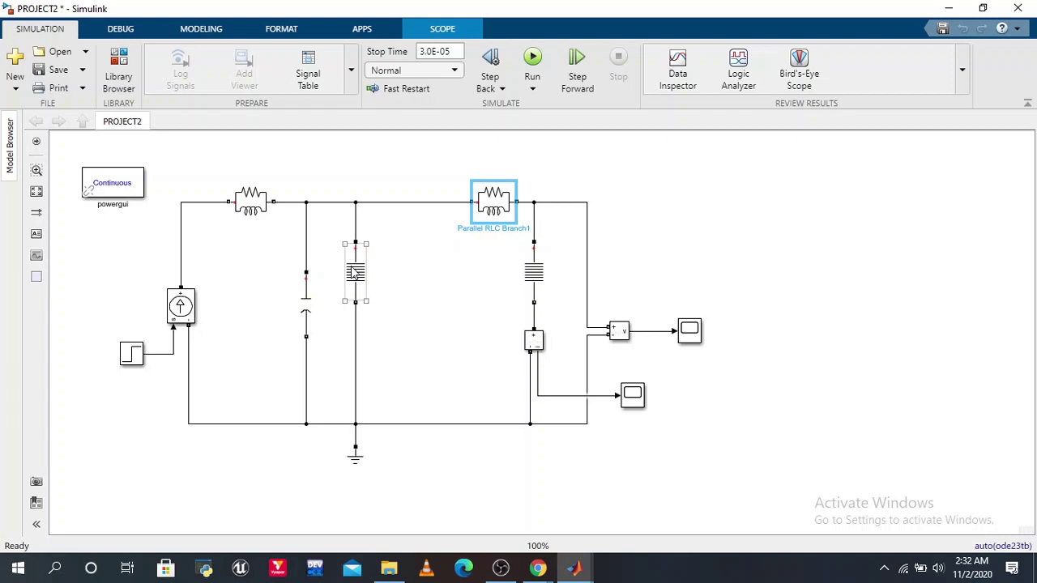
double_click(354, 273)
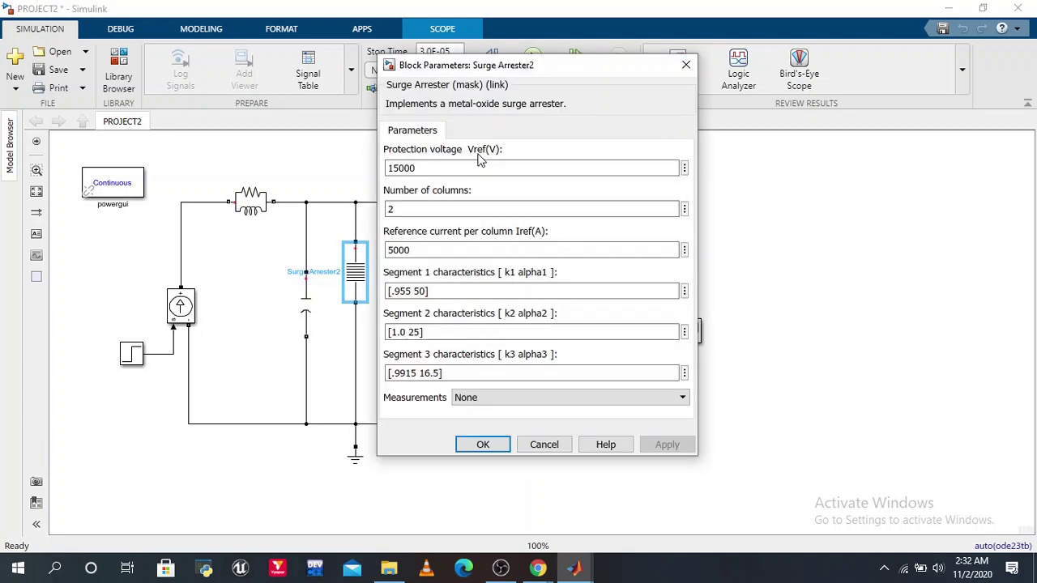
click(538, 568)
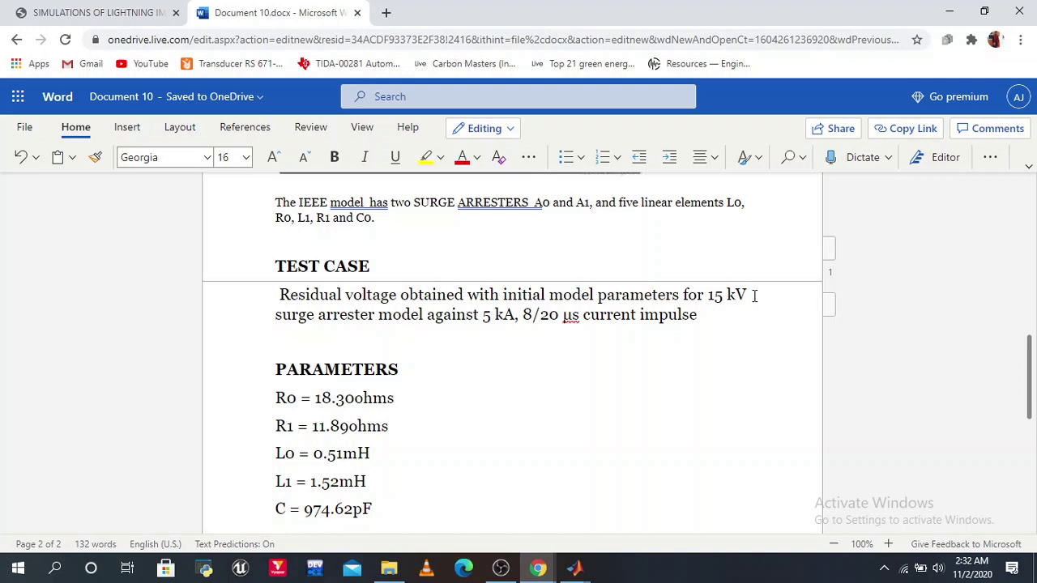
Switch from the Word reference document back to the PROJECT2 model.
key(alt+Tab)
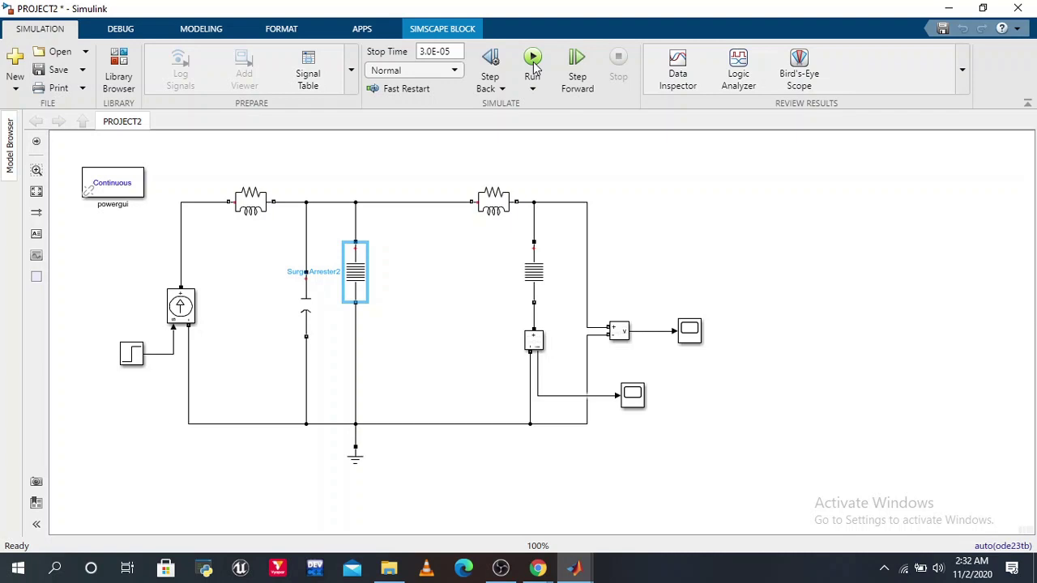
Run the PROJECT2 surge arrester simulation from the Simulation tab.
click(533, 65)
Open the lower Scope block to view the response stepping to about 0.5 near 1.2e-5 s.
click(631, 405)
double_click(631, 405)
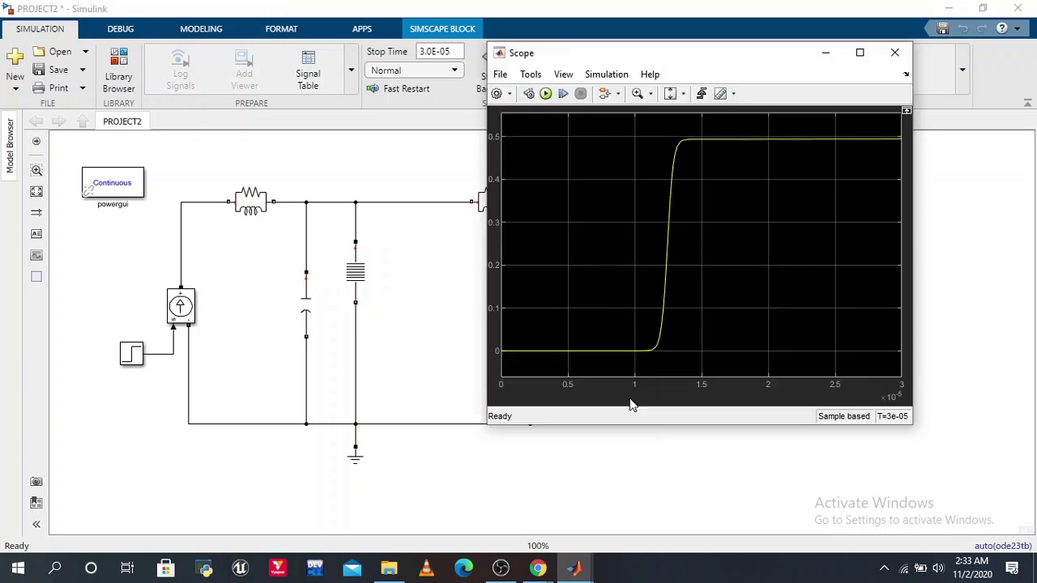